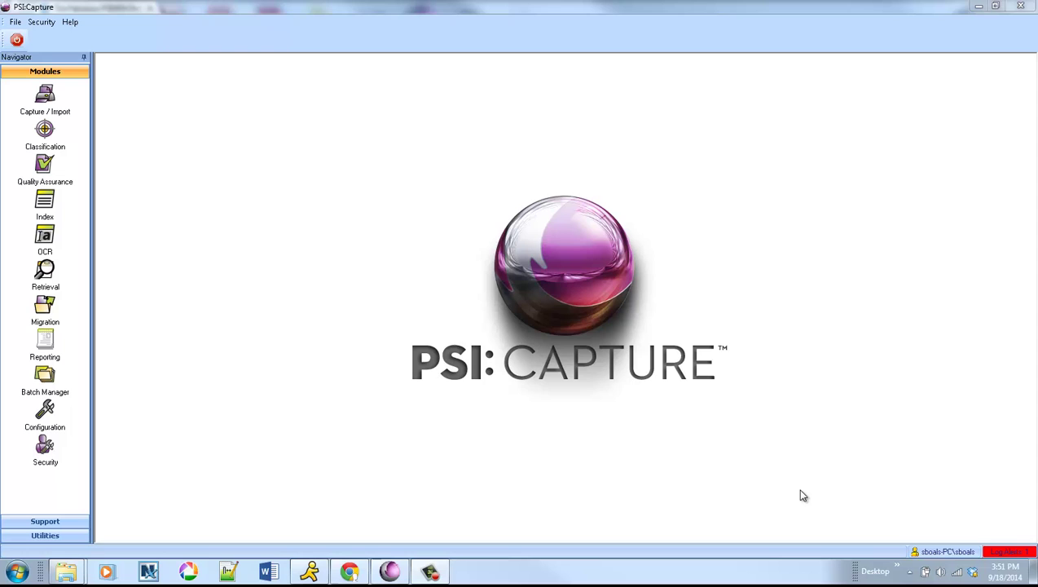
# Open 81125 msds mfg alconox_english_ghs.pdf from the MSDS folder in Acrobat Pro.
pyautogui.moveTo(67, 574)
pyautogui.click(75, 530)
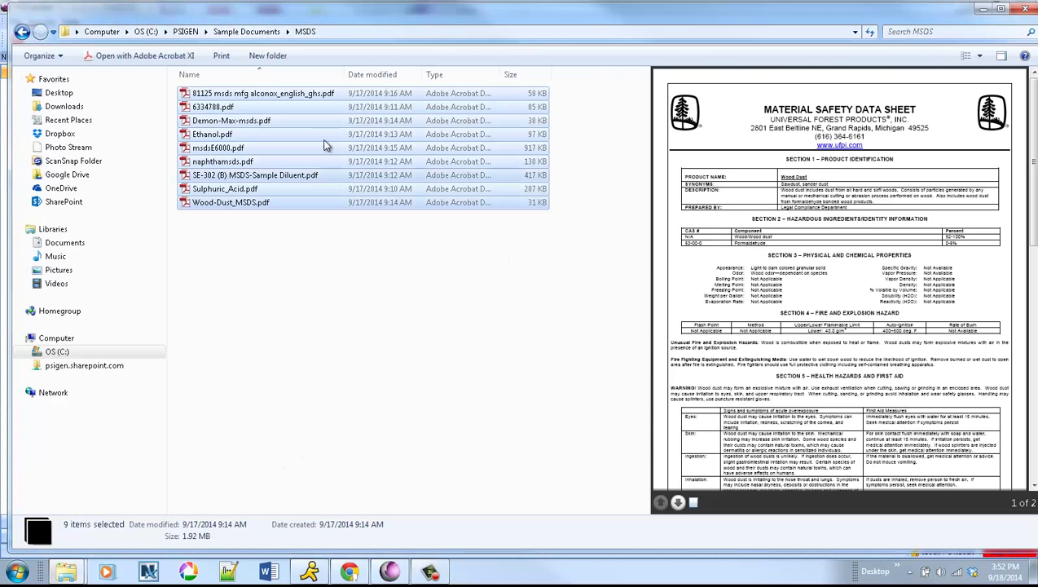
pyautogui.doubleClick(250, 94)
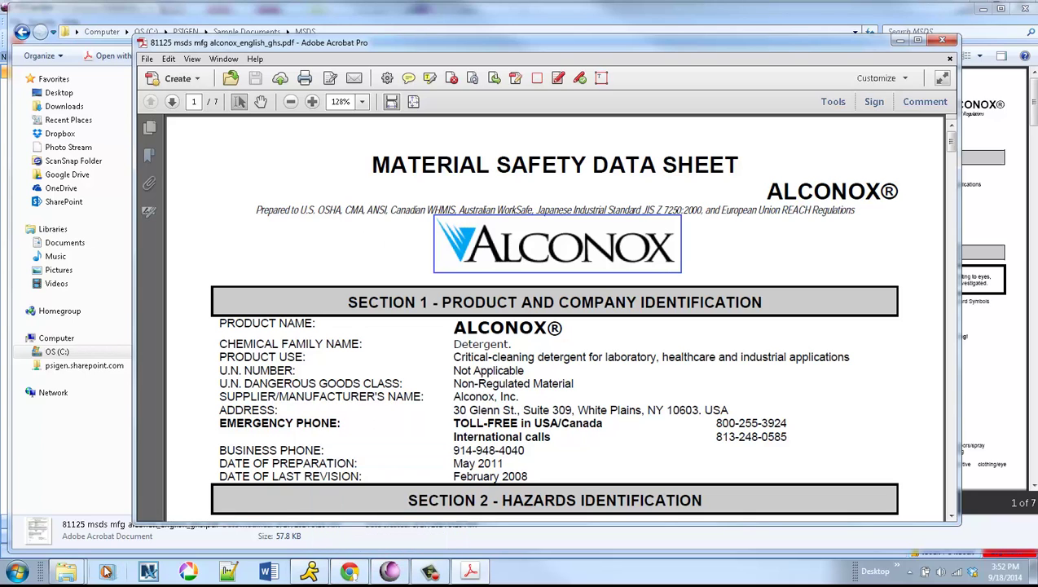
# Bring the MSDS folder back to the front and copy all nine MSDS PDFs.
pyautogui.moveTo(65, 575)
pyautogui.click(71, 531)
pyautogui.click(271, 237)
pyautogui.moveTo(271, 237); pyautogui.dragTo(209, 93)
pyautogui.rightClick(209, 93)
pyautogui.click(244, 252)
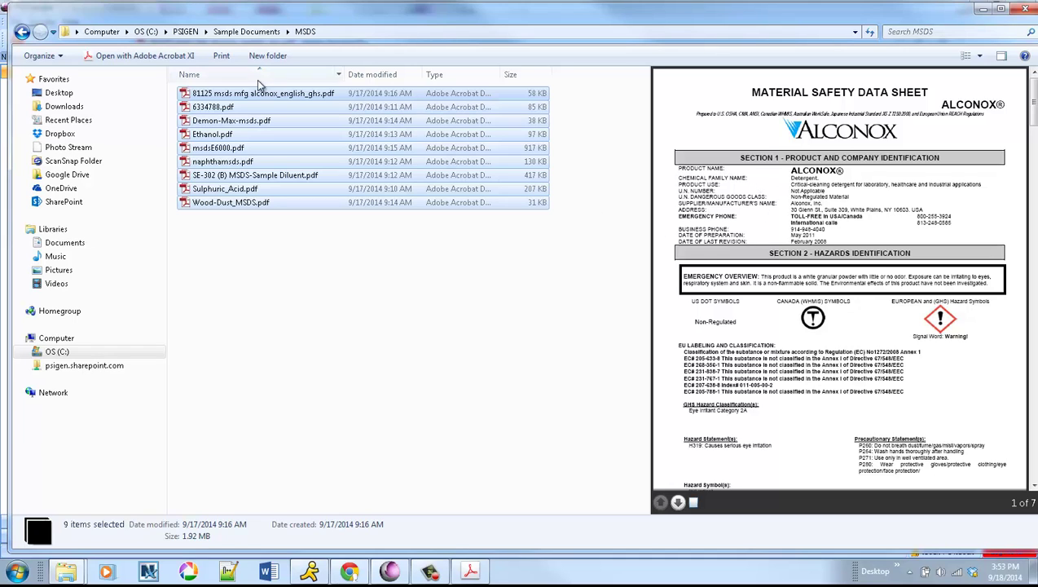
# Preview 6334788, Demon-Max-msds, Ethanol, msdsE6000 and naphthamsds, then reselect all nine PDFs.
pyautogui.click(245, 108)
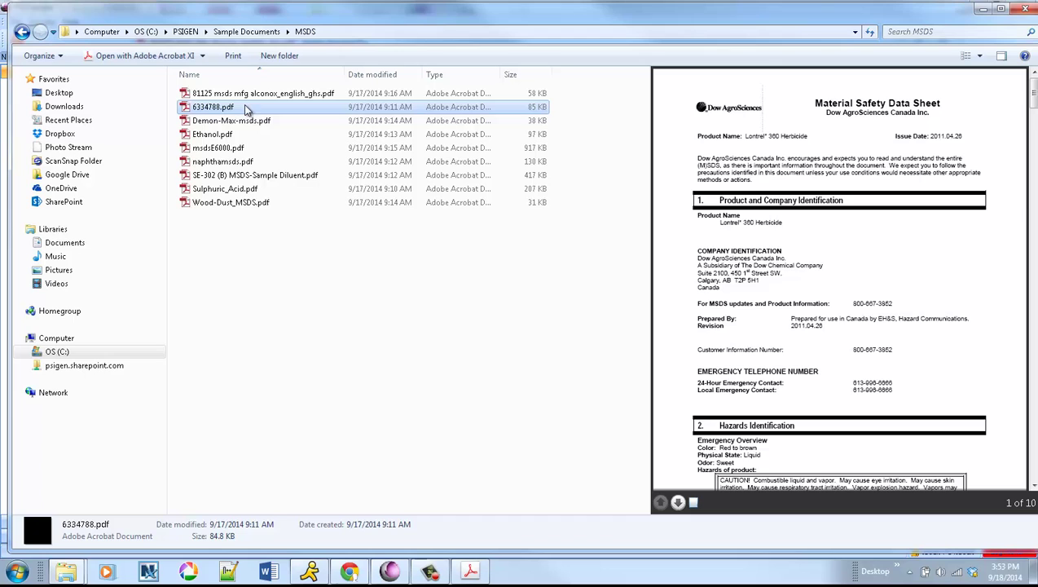
pyautogui.click(244, 121)
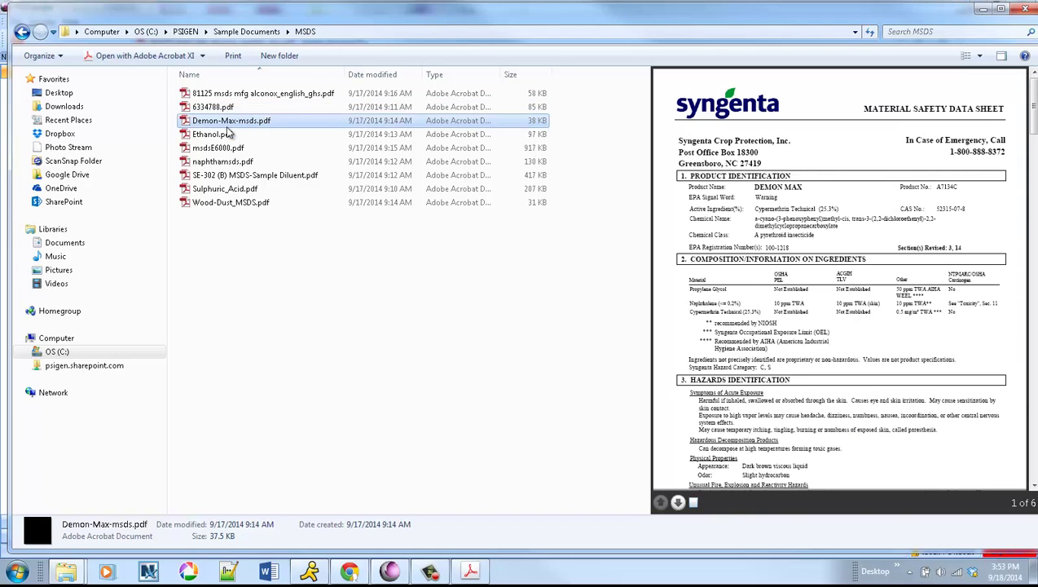
pyautogui.click(220, 135)
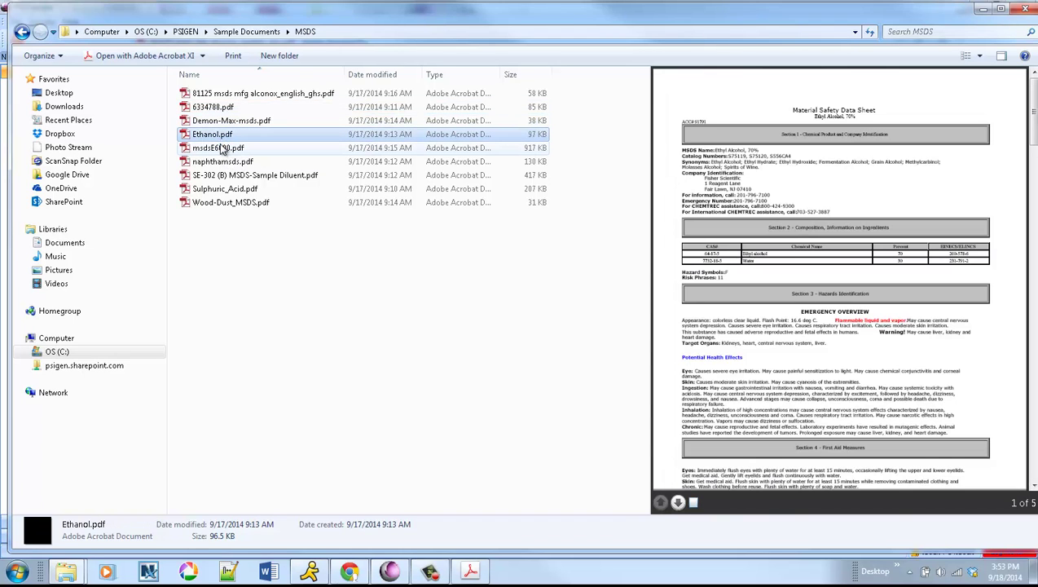
pyautogui.click(222, 151)
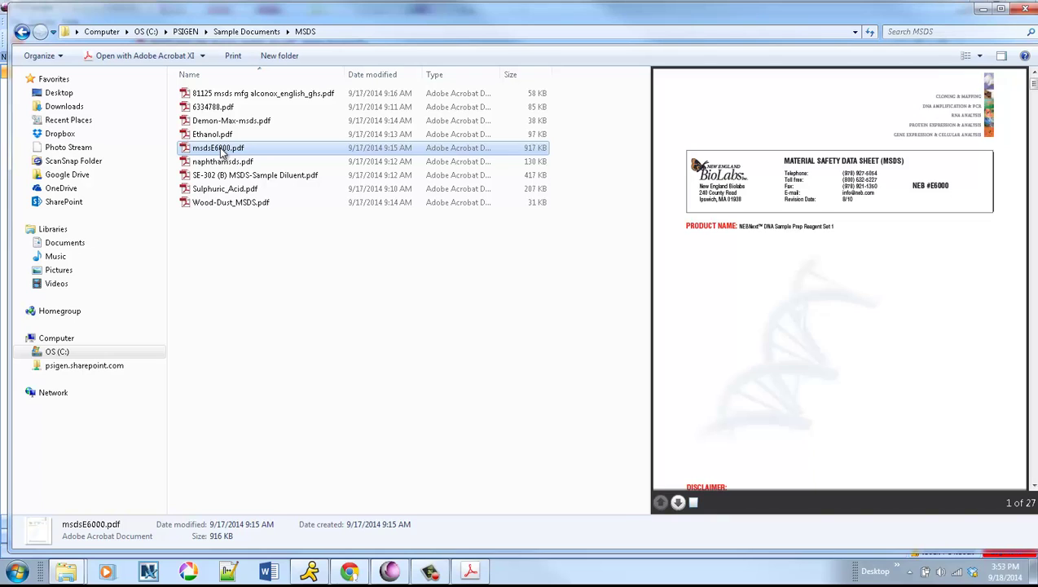
pyautogui.click(222, 163)
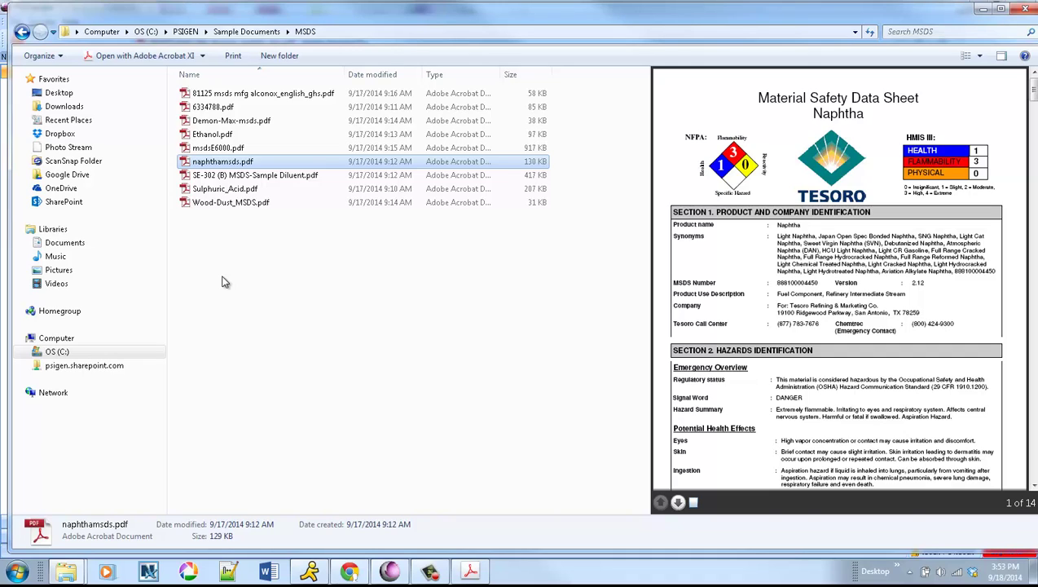
pyautogui.click(239, 273)
pyautogui.moveTo(247, 246); pyautogui.dragTo(222, 98)
# Copy the nine MSDS PDFs and paste them into the Auto-Import MSDS folder.
pyautogui.rightClick(222, 97)
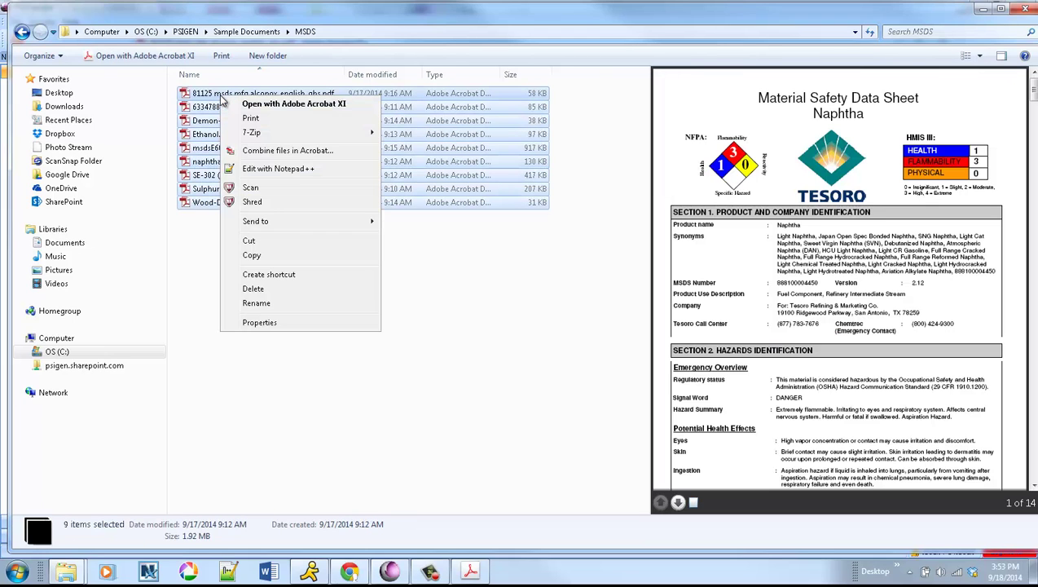
pyautogui.click(251, 255)
pyautogui.click(66, 570)
pyautogui.click(219, 512)
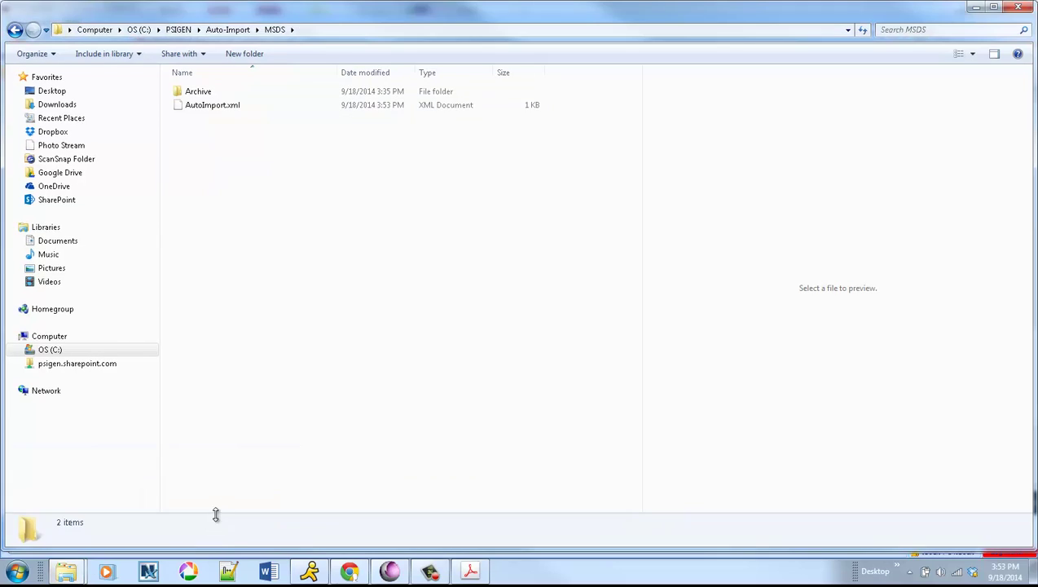
pyautogui.rightClick(269, 288)
pyautogui.click(300, 372)
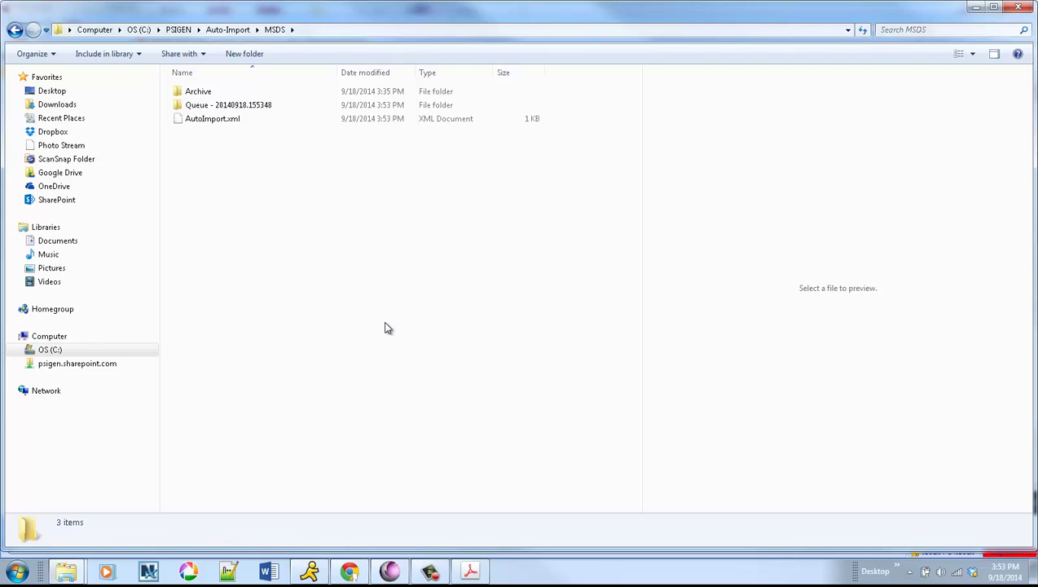
pyautogui.click(395, 570)
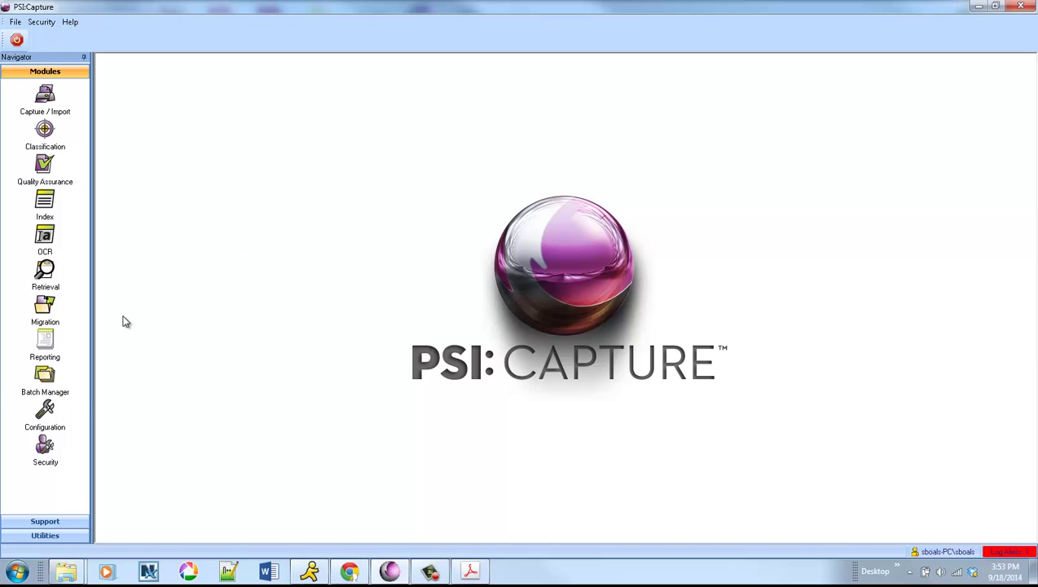
# Open batch 86812, with its 17 documents, from the Batch Manager.
pyautogui.click(78, 402)
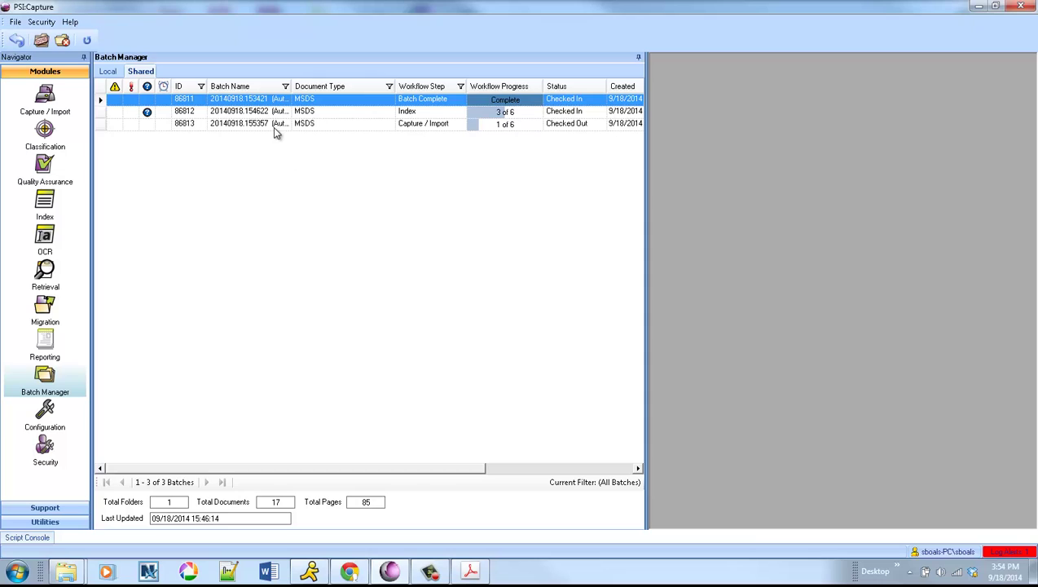
pyautogui.click(418, 127)
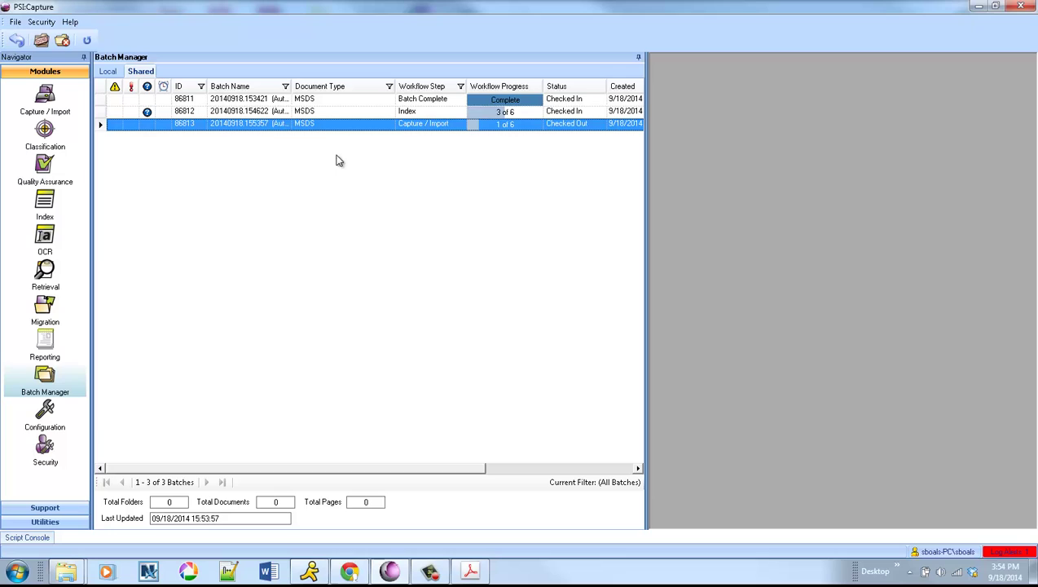
pyautogui.click(269, 113)
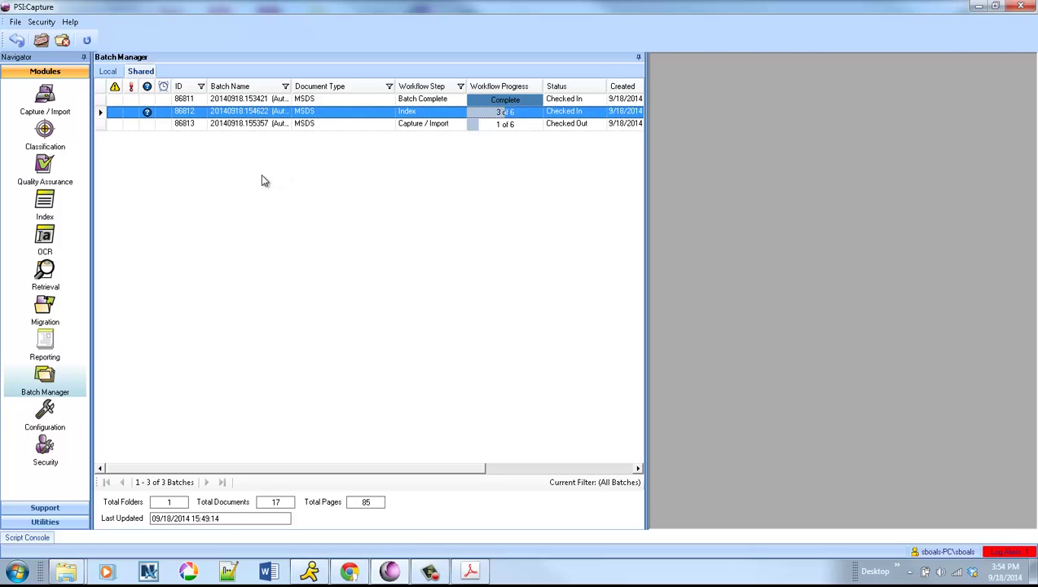
pyautogui.rightClick(280, 115)
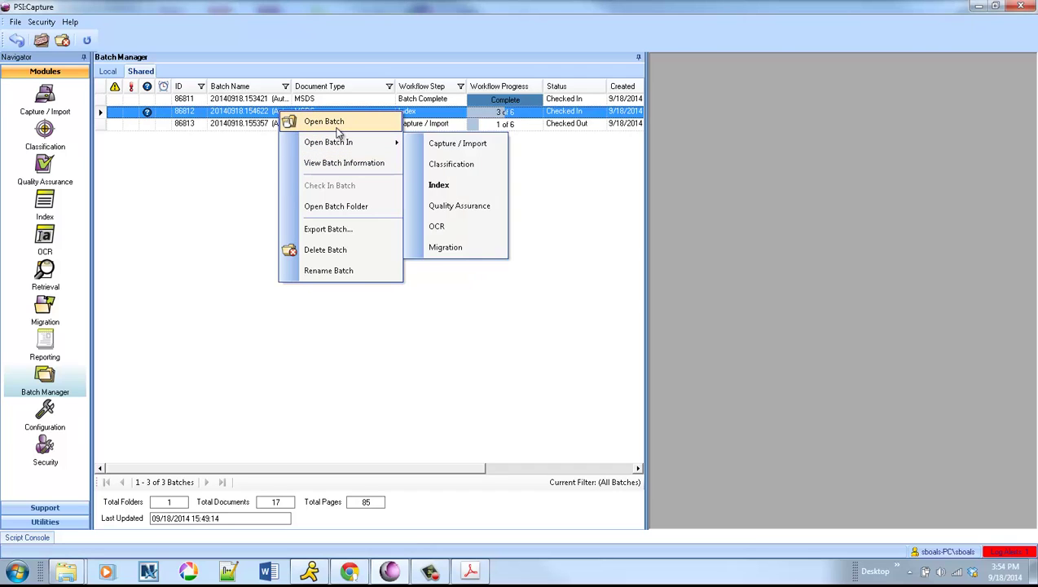
pyautogui.click(340, 129)
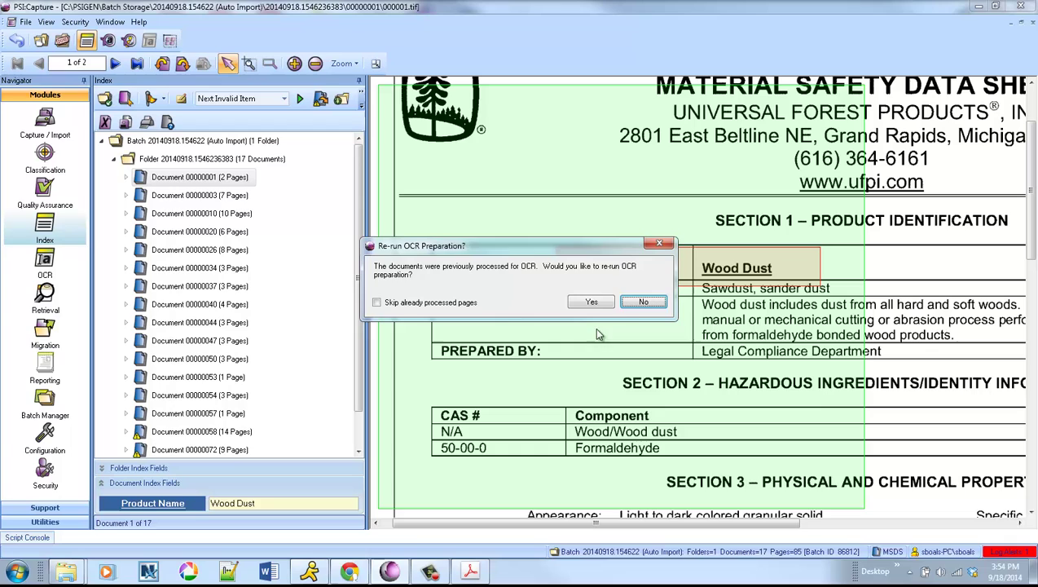
# Skip re-running OCR preparation and auto indexing, then capture Naphtha for Document 00000058.
pyautogui.click(640, 303)
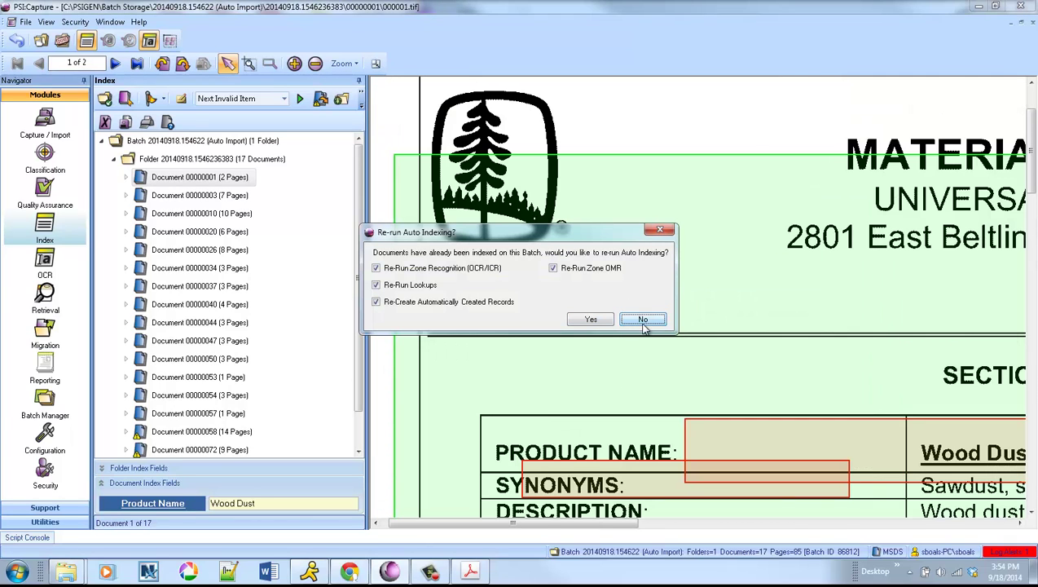
pyautogui.click(637, 323)
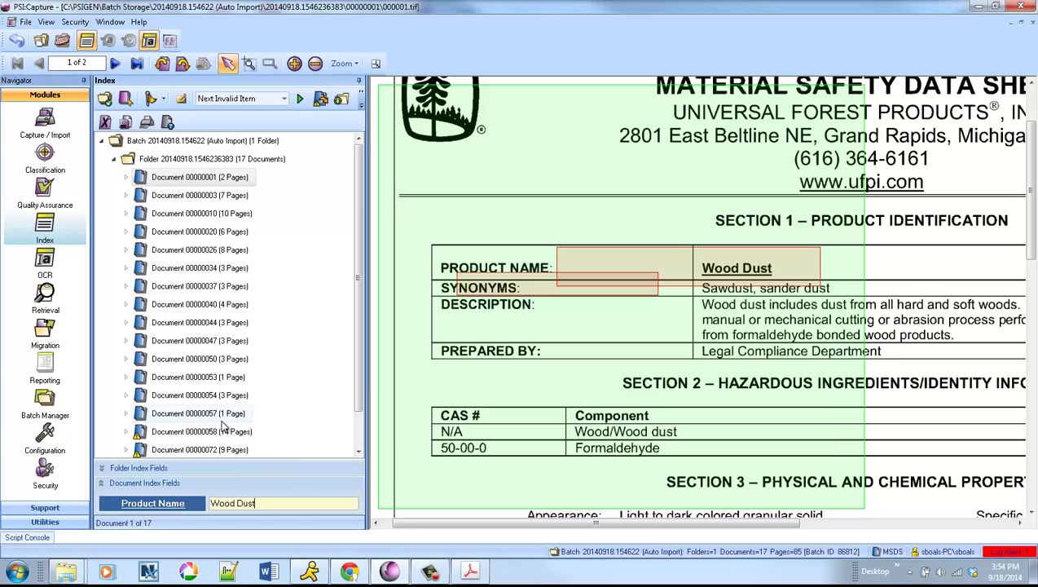
pyautogui.moveTo(217, 439)
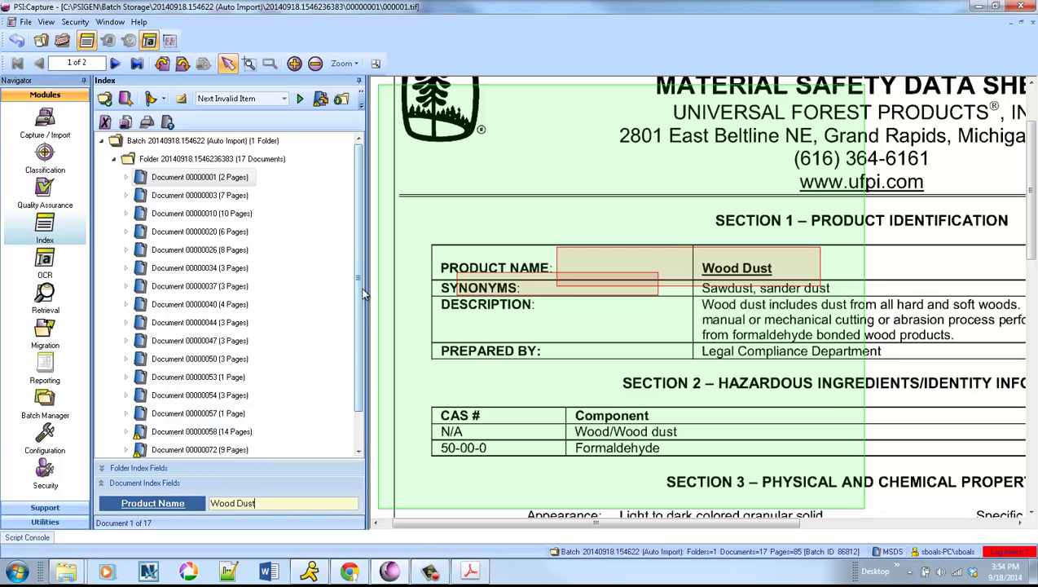
pyautogui.scroll(-1, 358, 330)
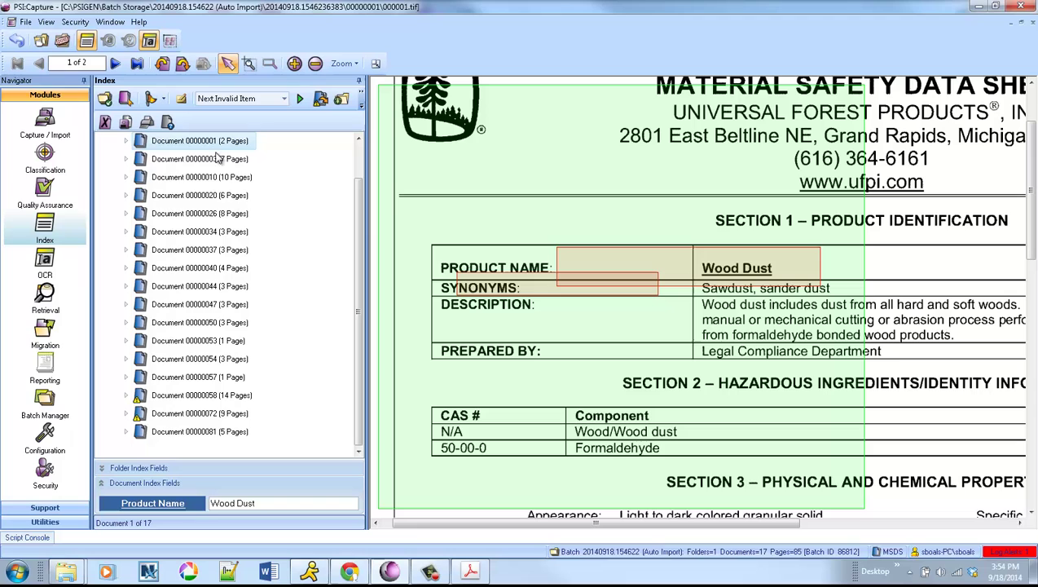
pyautogui.moveTo(216, 399)
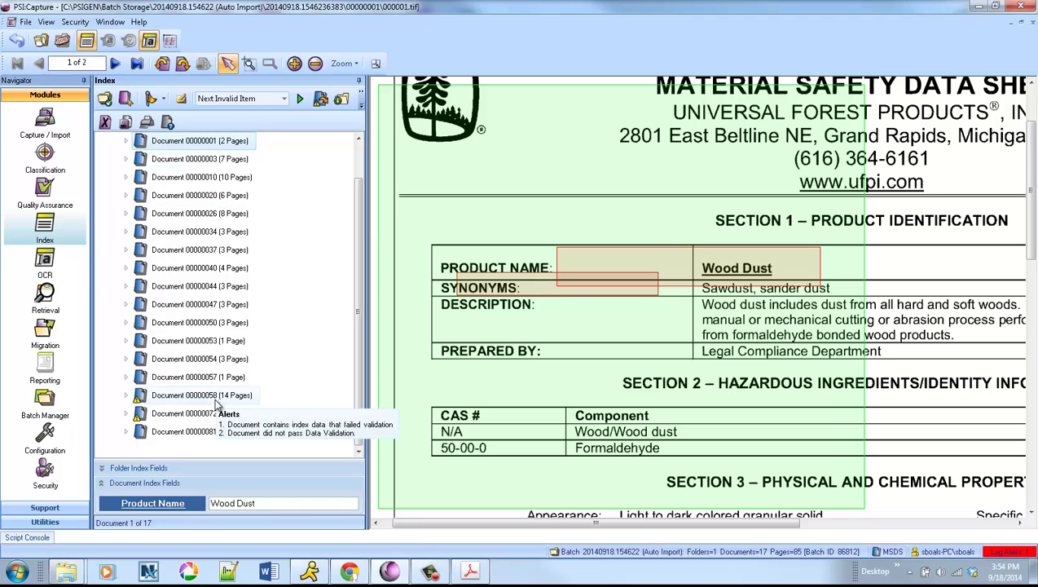
pyautogui.click(196, 394)
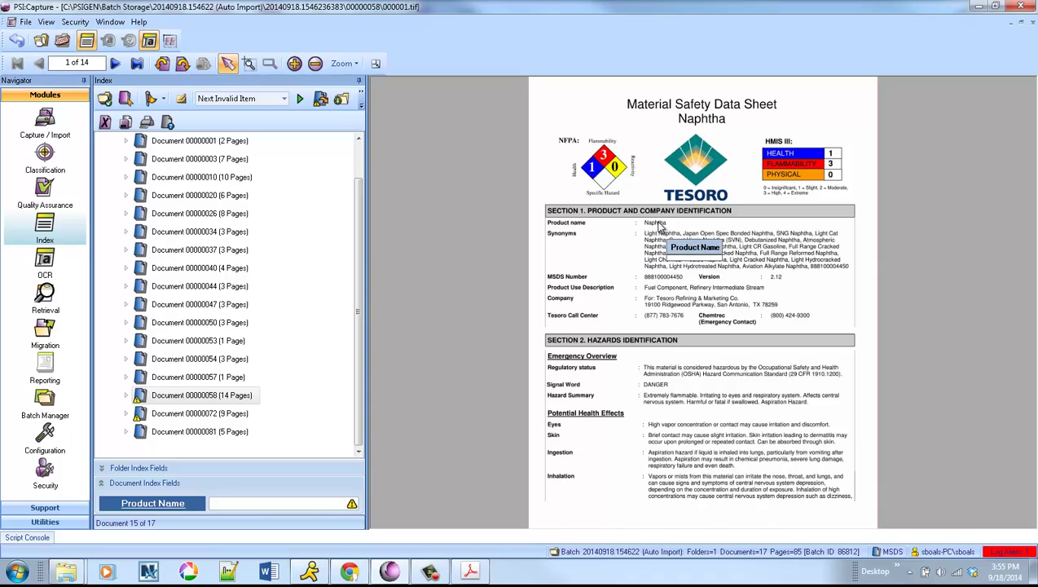
pyautogui.moveTo(643, 220); pyautogui.dragTo(662, 228)
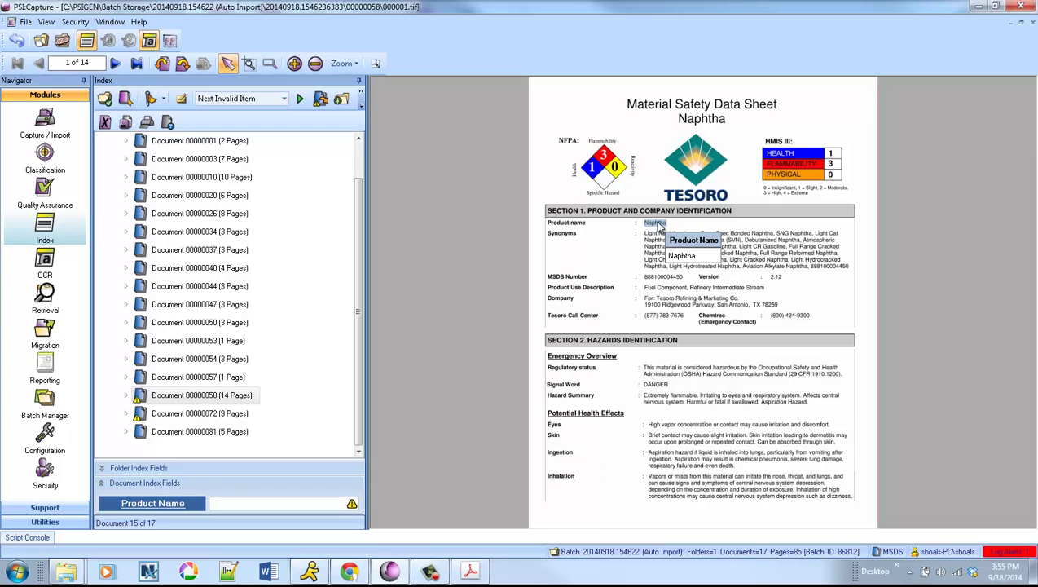
pyautogui.press('Return')
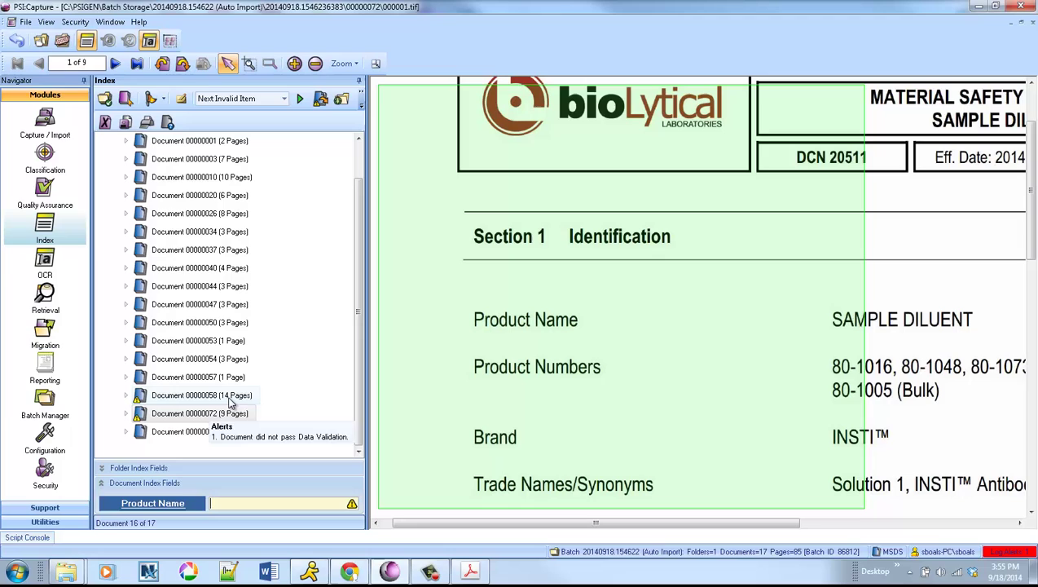
# Capture SAMPLE DILUENT with a text zone and fix the spacing in SULPHURIC ACID.
pyautogui.click(151, 42)
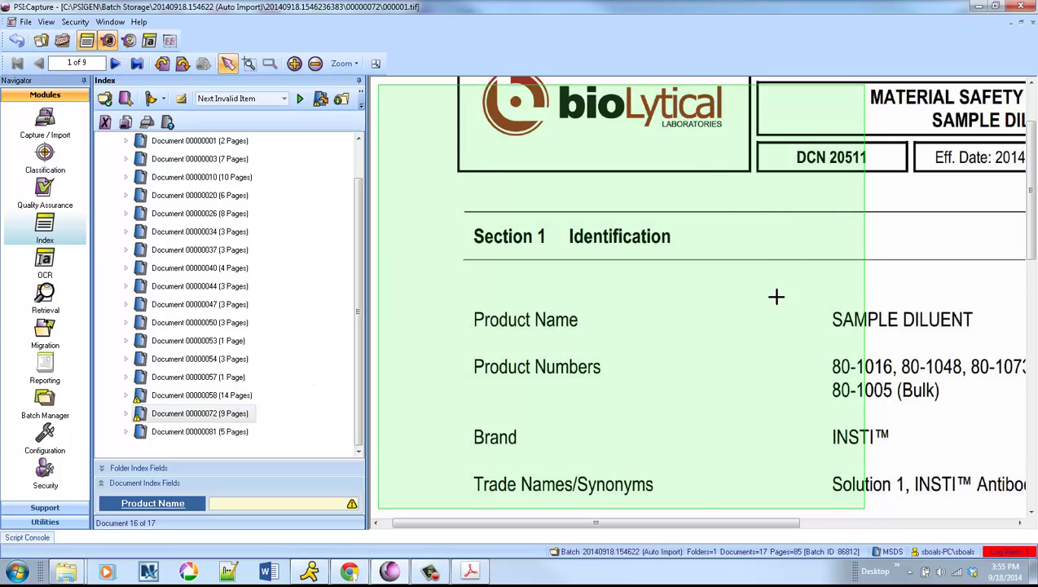
pyautogui.moveTo(807, 300); pyautogui.dragTo(986, 336)
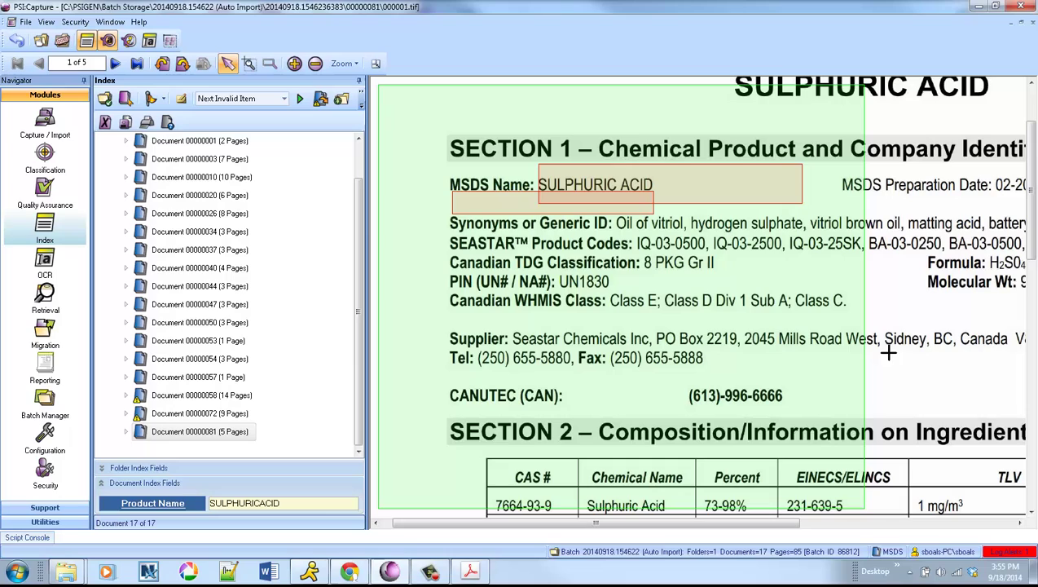
pyautogui.click(261, 503)
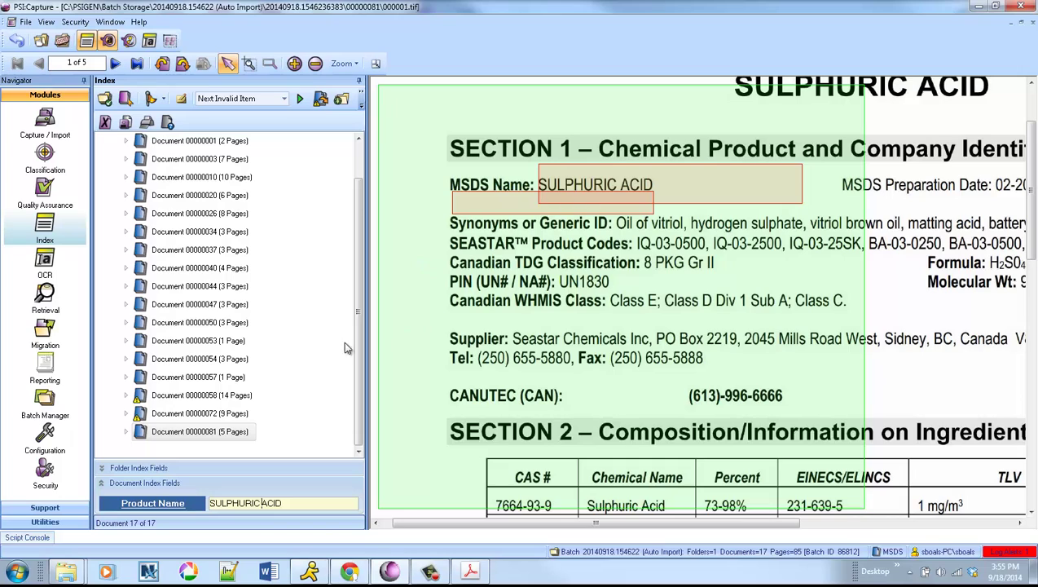
# Send the batch to Quality Assurance and preview documents 00000010, 00000020 and 00000026.
pyautogui.click(62, 42)
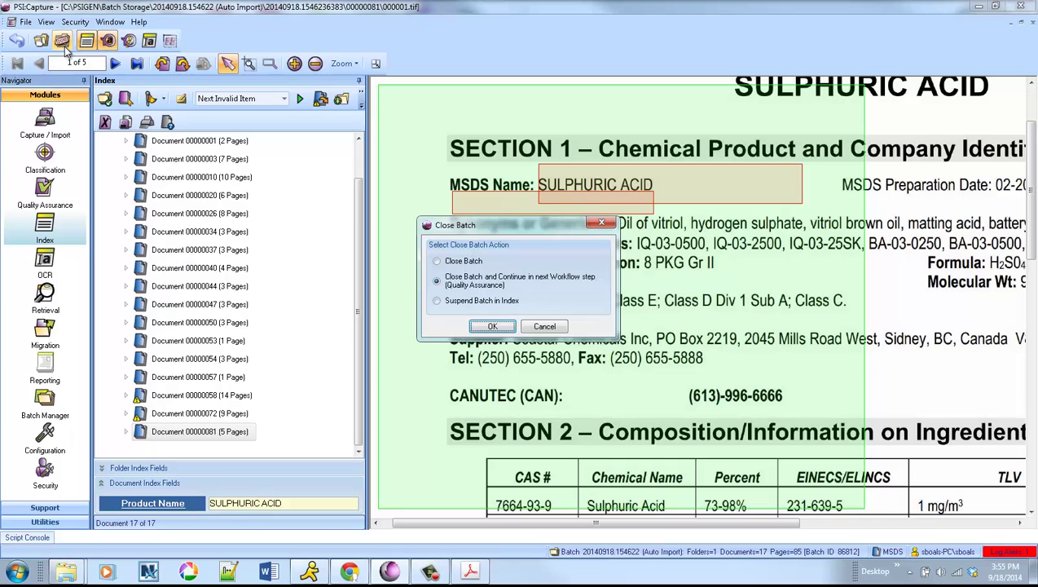
pyautogui.click(493, 326)
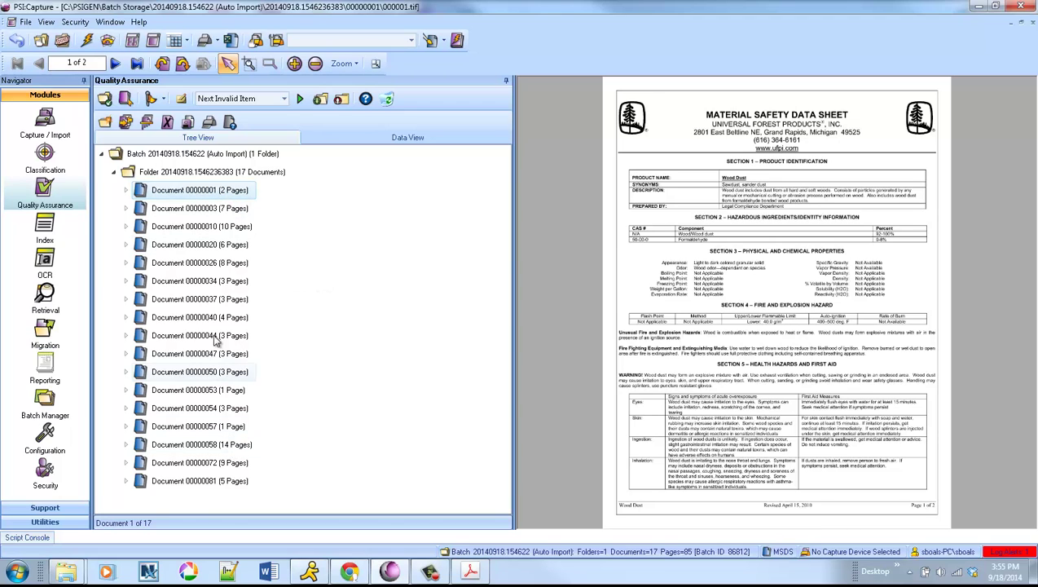
pyautogui.click(236, 227)
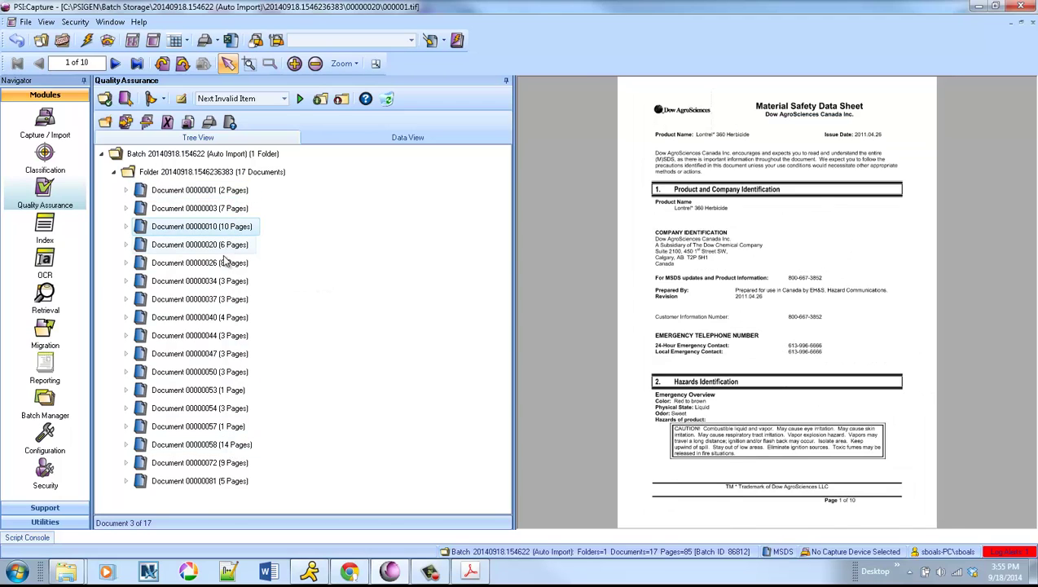
pyautogui.click(226, 248)
pyautogui.click(217, 268)
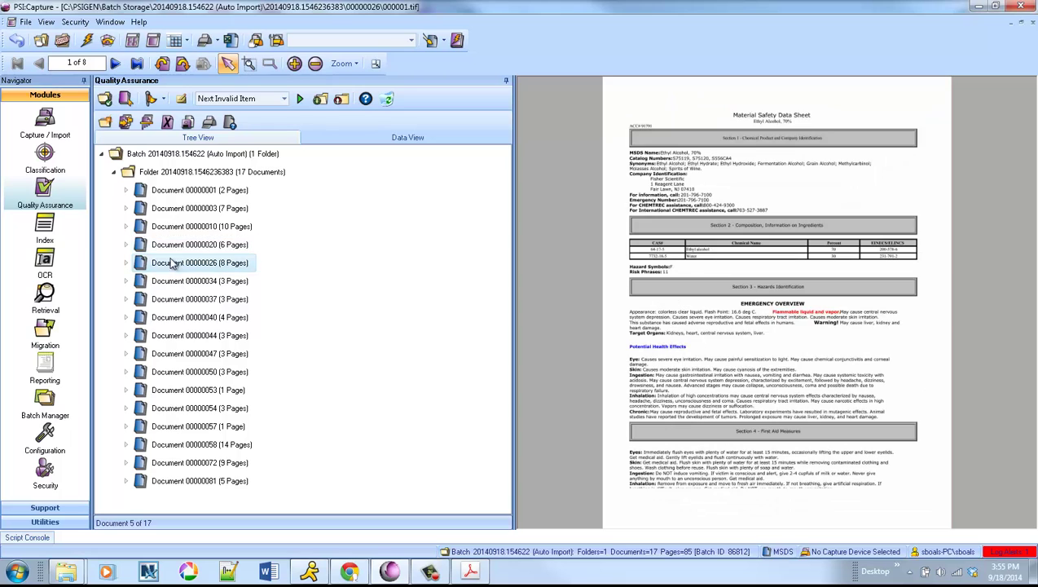
# View pages 2 and 4 of document 00000020, then show Data View with a wider Product Name column.
pyautogui.click(127, 245)
pyautogui.click(172, 279)
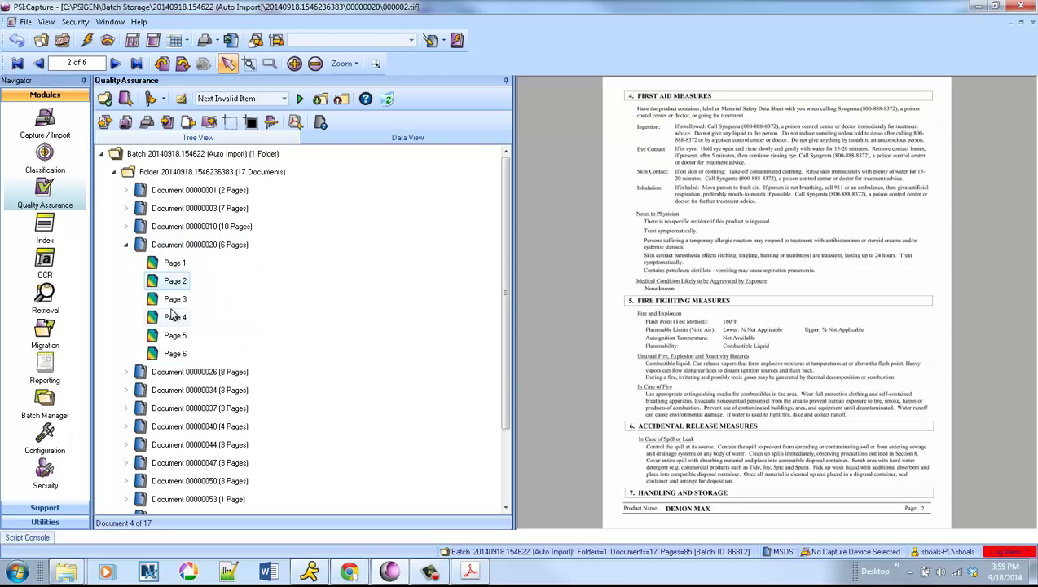
pyautogui.click(171, 313)
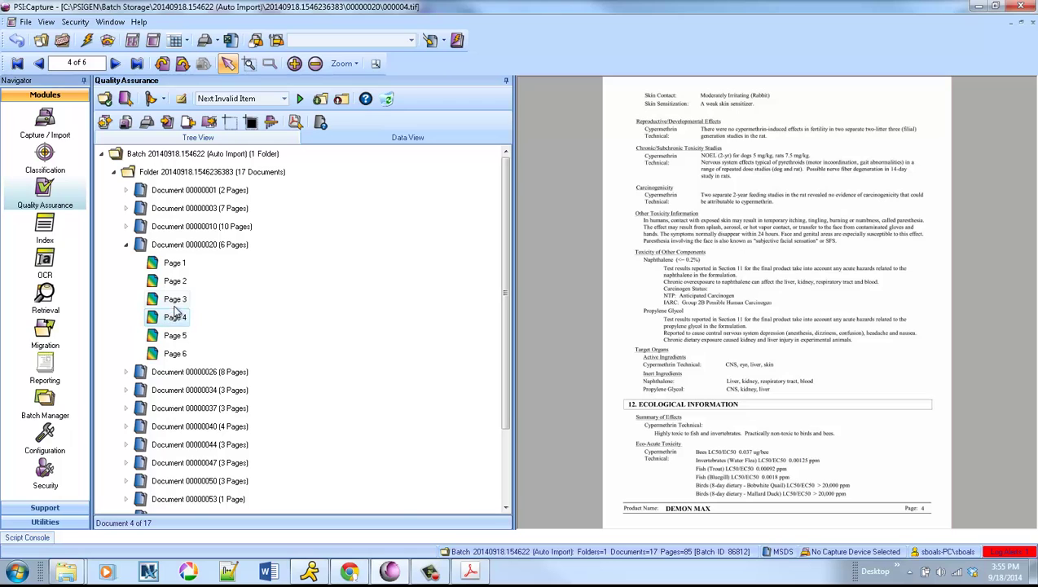
pyautogui.click(395, 137)
pyautogui.moveTo(286, 164); pyautogui.dragTo(387, 174)
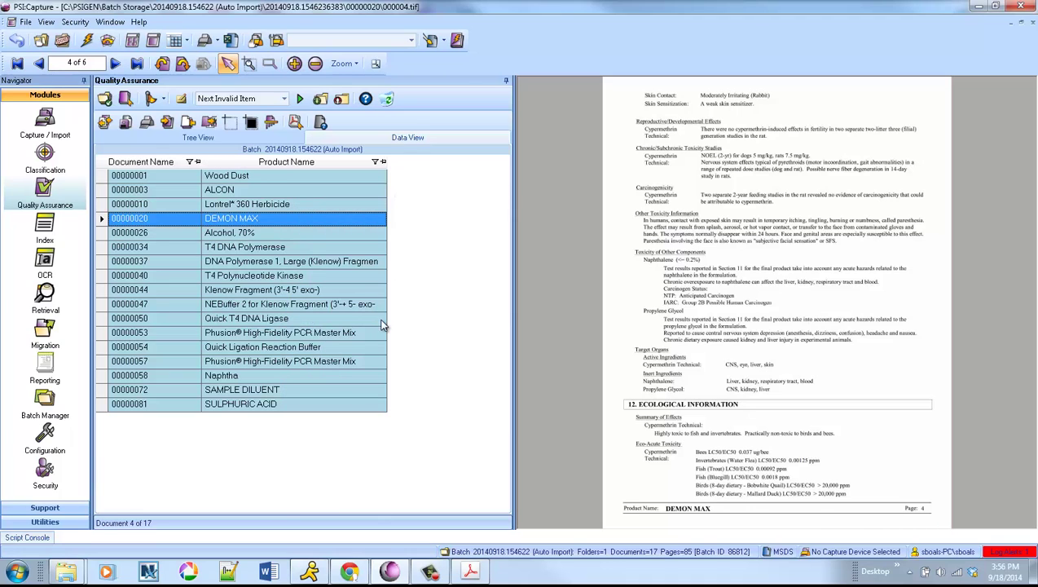
# Compare Wood Dust, ALCON, Lontrel 360 Herbicide, DEMON MAX, Alcohol 70% and T4 DNA Polymerase against their MSDS previews.
pyautogui.click(281, 176)
pyautogui.click(269, 192)
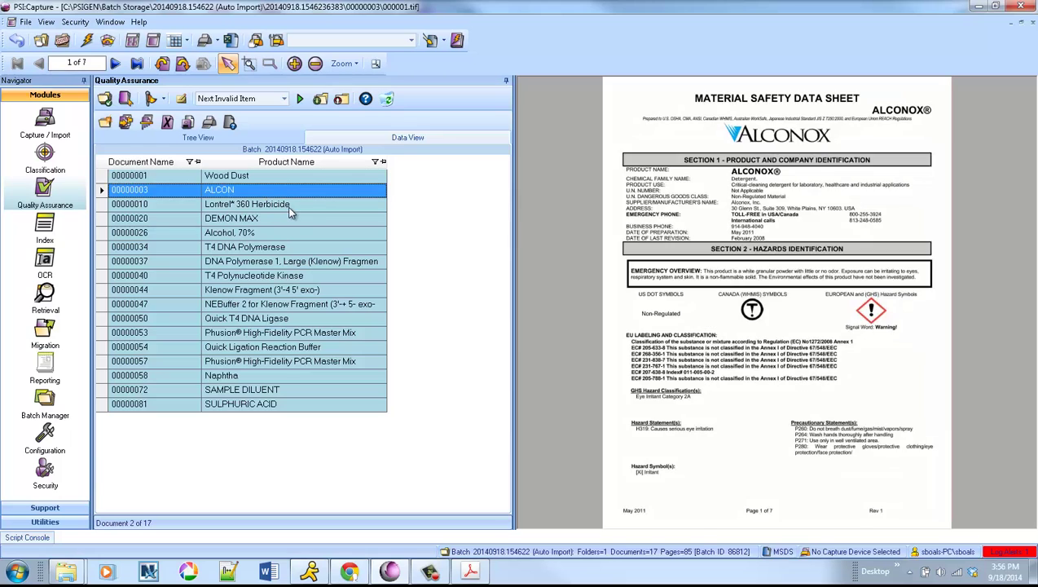
pyautogui.click(277, 204)
pyautogui.click(284, 220)
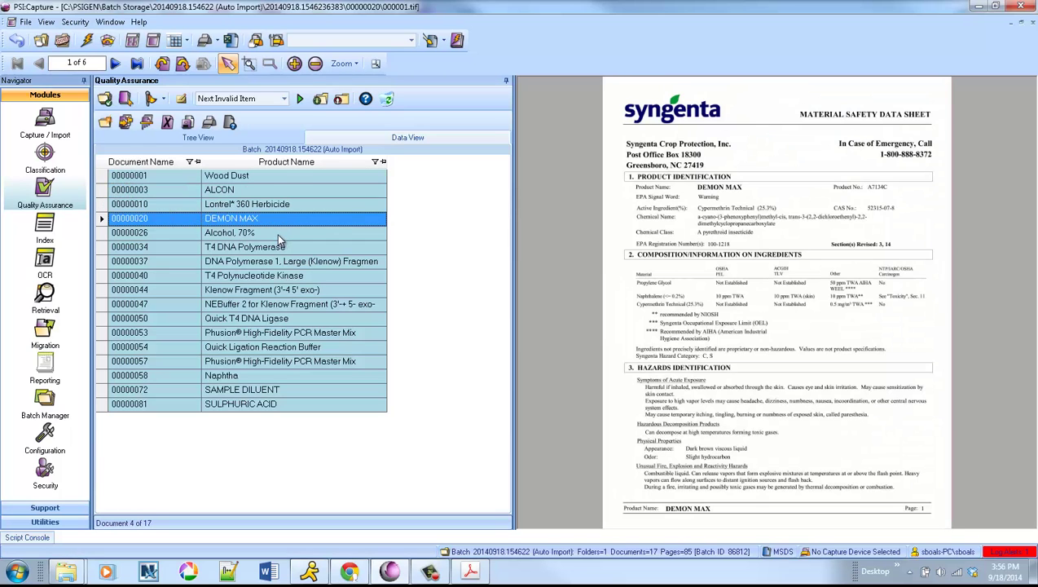
pyautogui.click(276, 234)
pyautogui.click(289, 246)
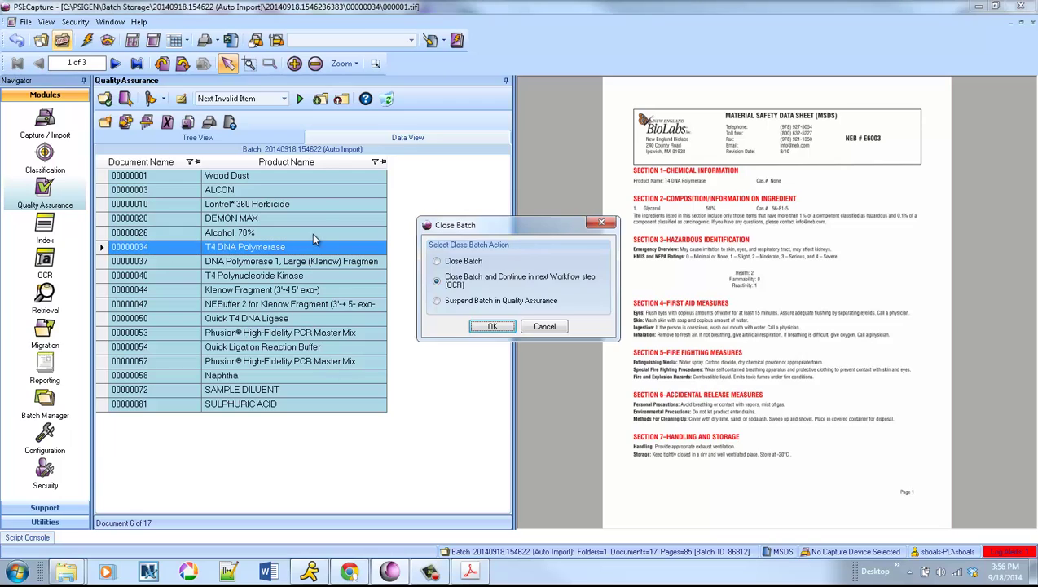
# Close the batch without continuing, cancel batch selection, and bring up the PSIGEN SharePoint site in Chrome.
pyautogui.click(438, 262)
pyautogui.click(489, 327)
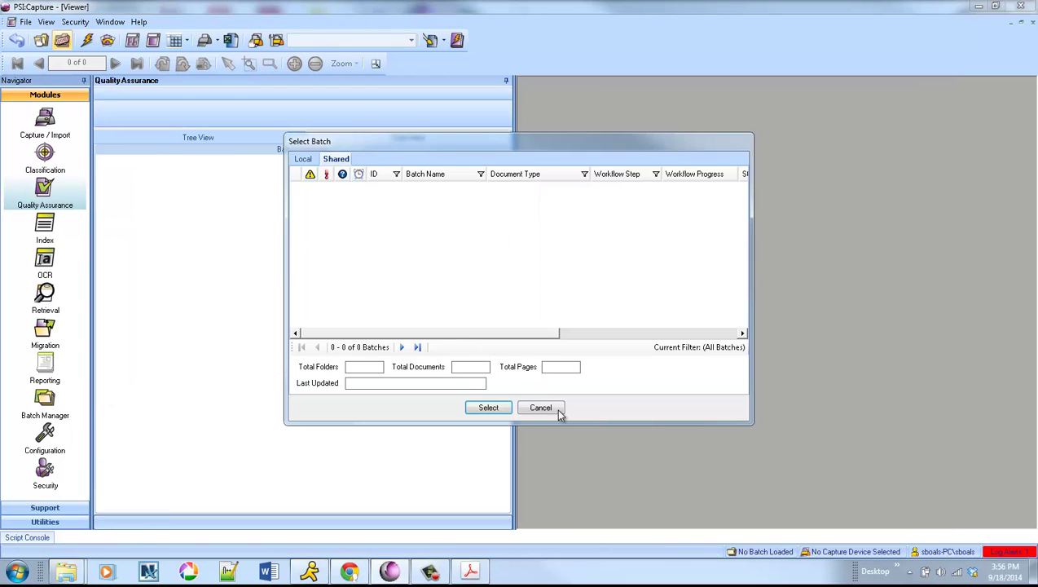
pyautogui.click(554, 408)
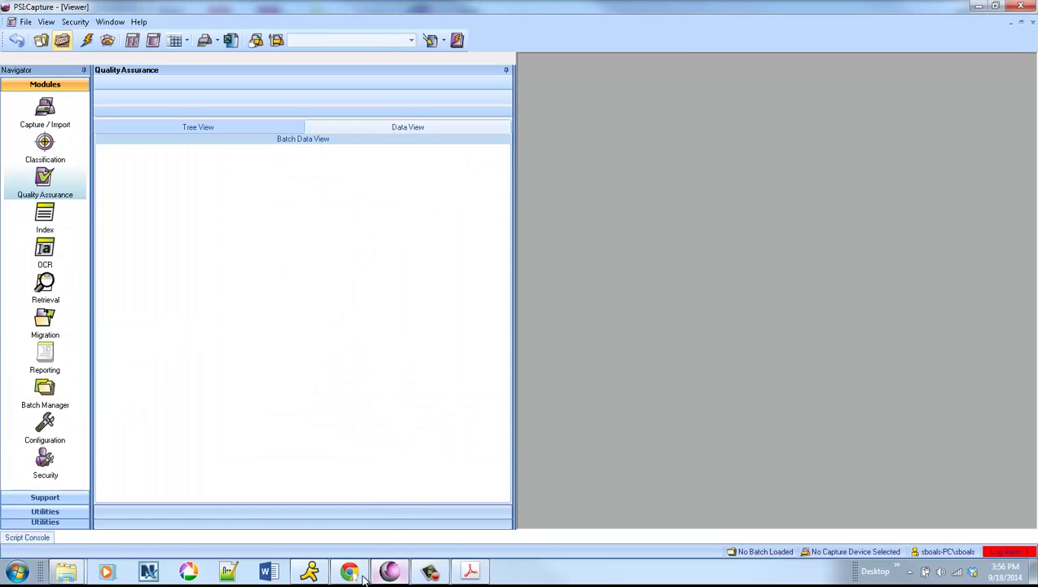
pyautogui.moveTo(350, 572)
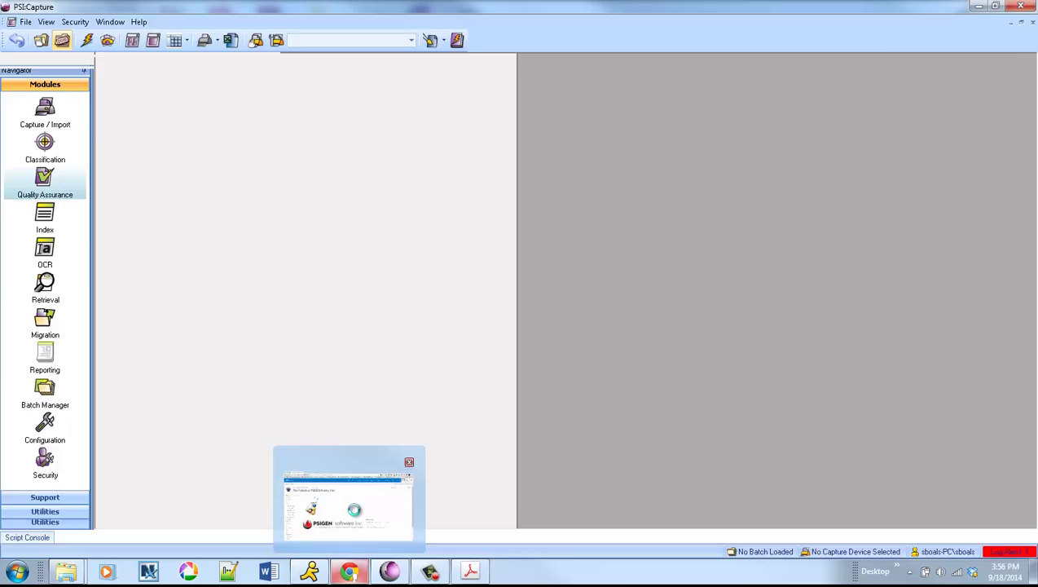
pyautogui.click(348, 510)
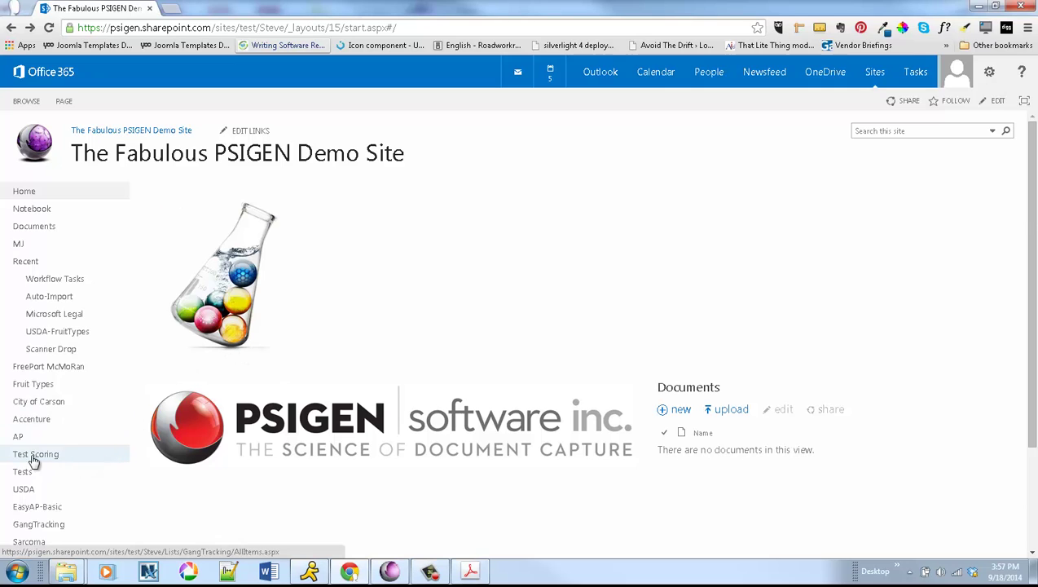
# Open the SharePoint MSDS library and then the MSDS-ALCON PDF.
pyautogui.scroll(-3, 104, 454)
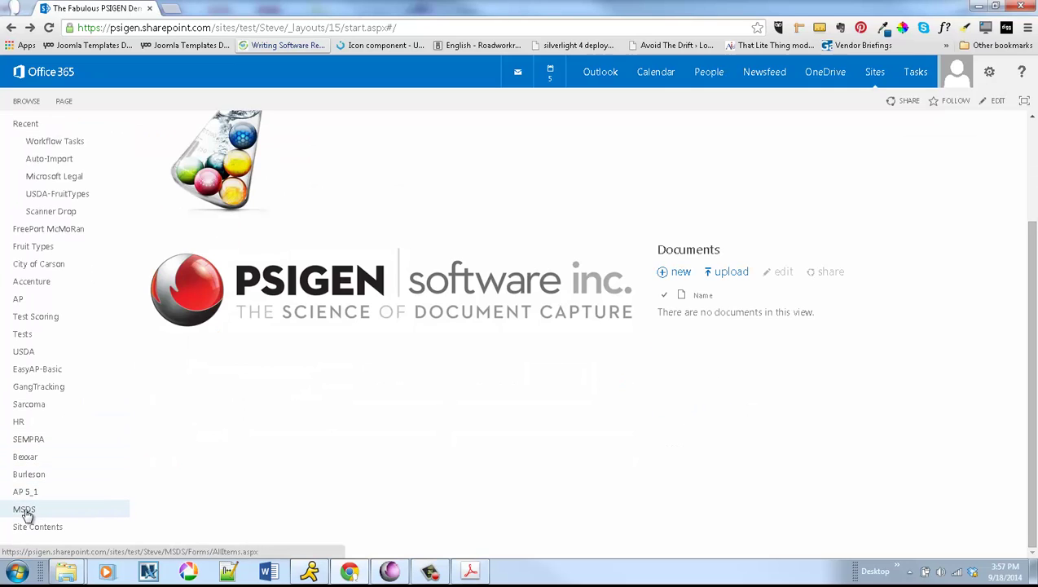
pyautogui.click(63, 510)
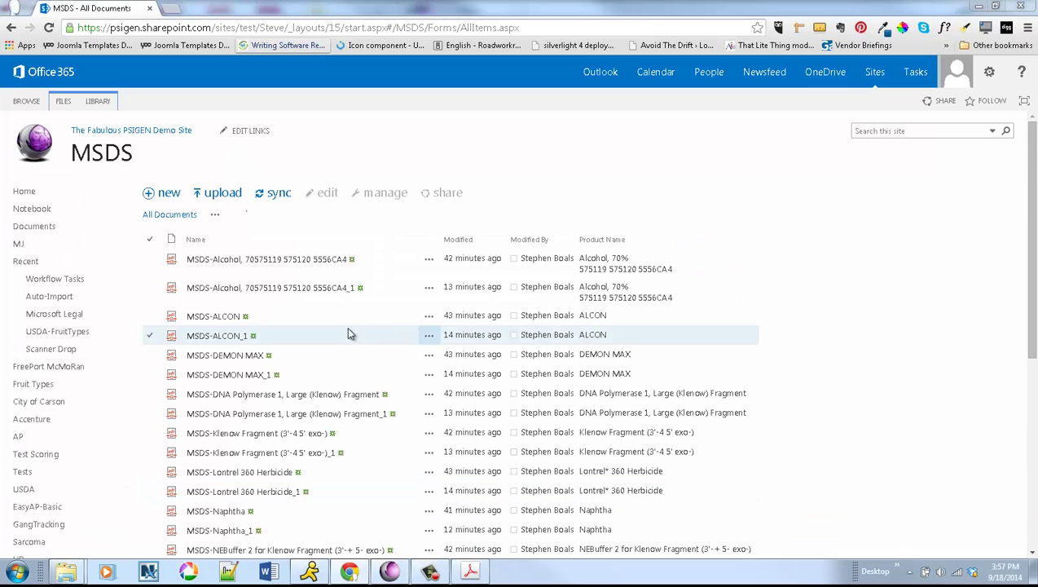
pyautogui.click(220, 271)
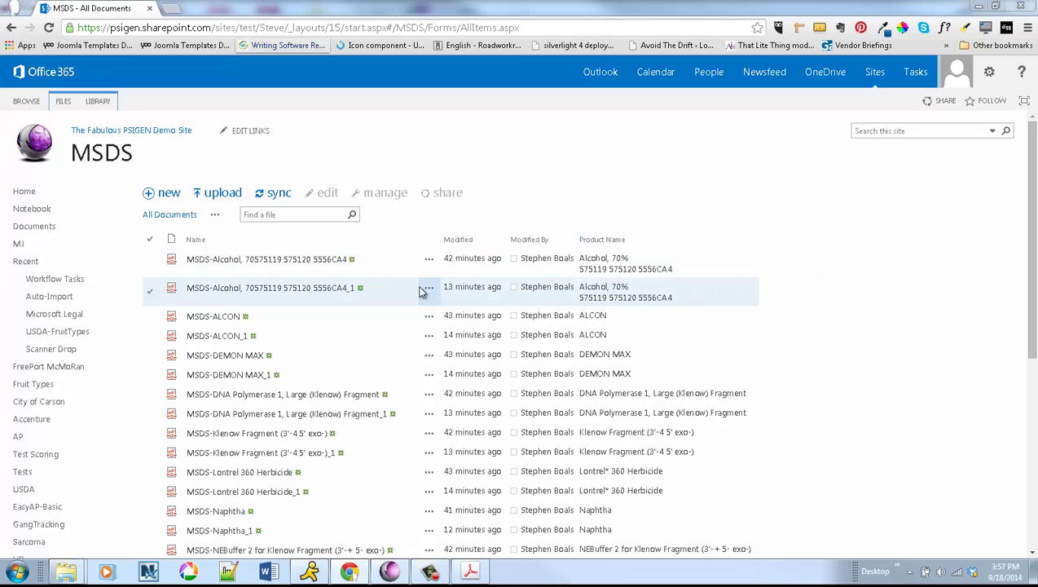
pyautogui.click(213, 317)
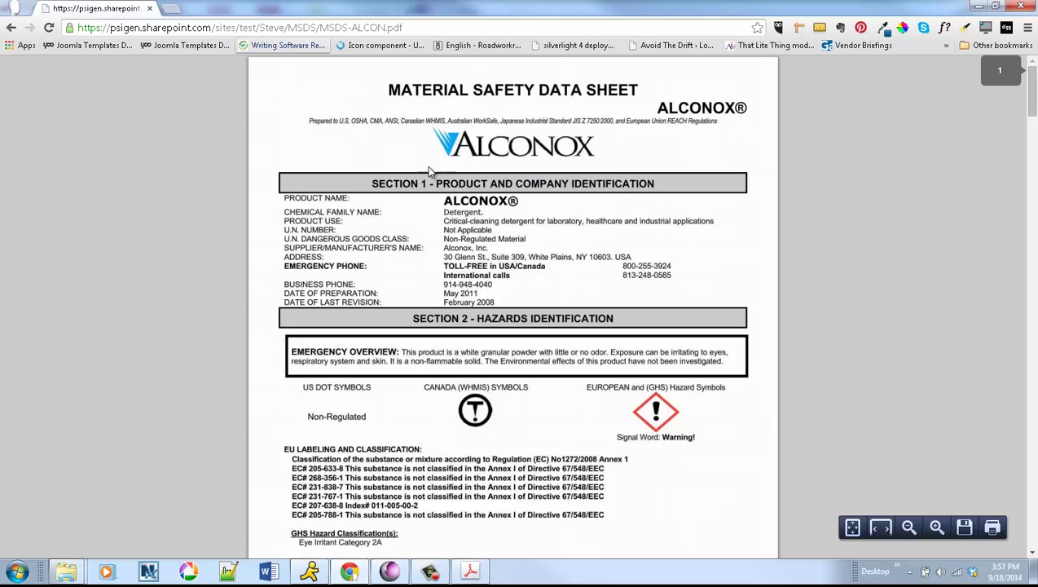
# Drag-select the ALCONOX identification text in MSDS-ALCON.pdf to confirm the PDF is searchable.
pyautogui.moveTo(456, 145); pyautogui.dragTo(474, 526)
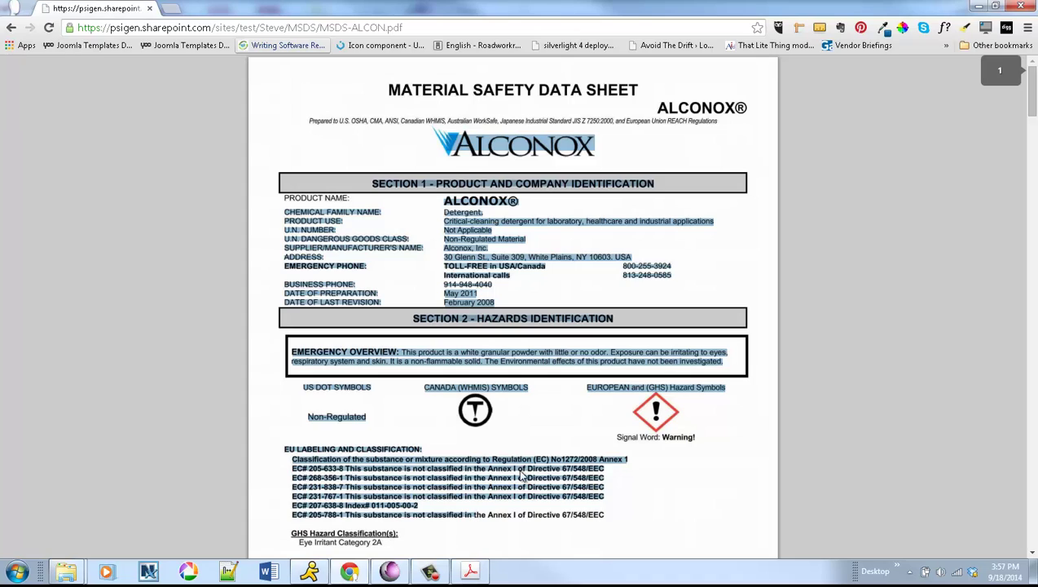